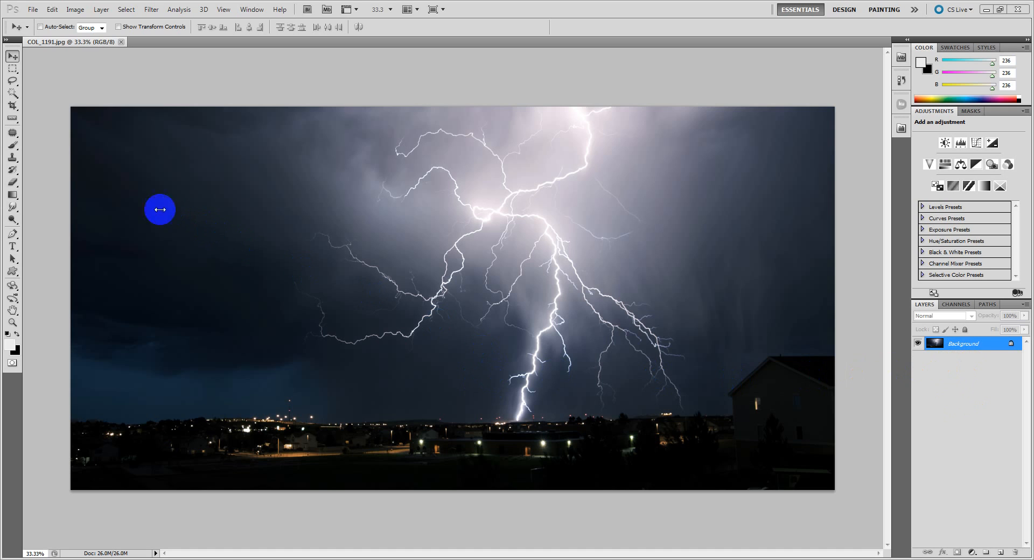
Step: Try smudging the lightning bolts directly on the Background layer with the Smudge tool, and undo the strokes
{"action": "left_click", "coordinate": [12, 68]}
{"action": "left_click", "coordinate": [13, 57]}
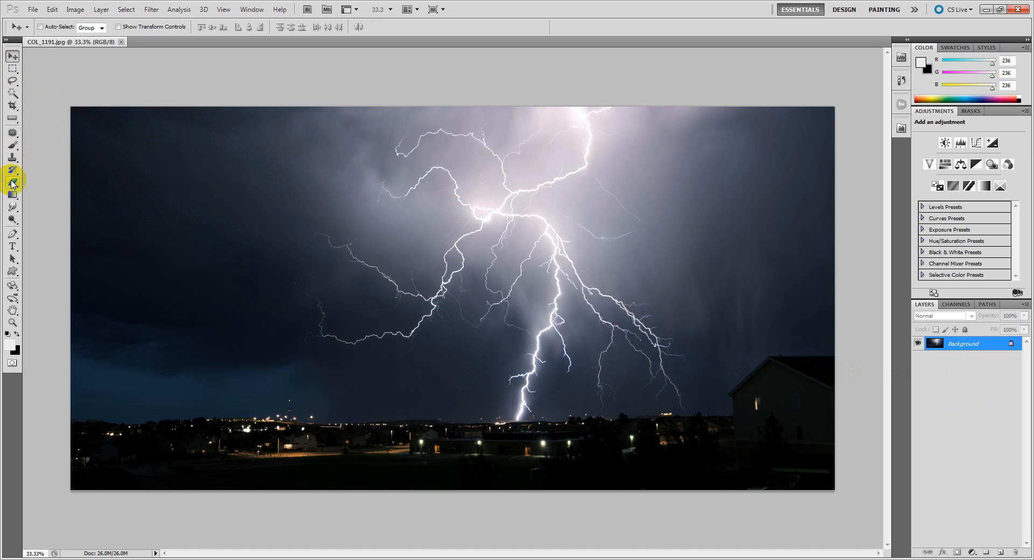
{"action": "left_click", "coordinate": [15, 205]}
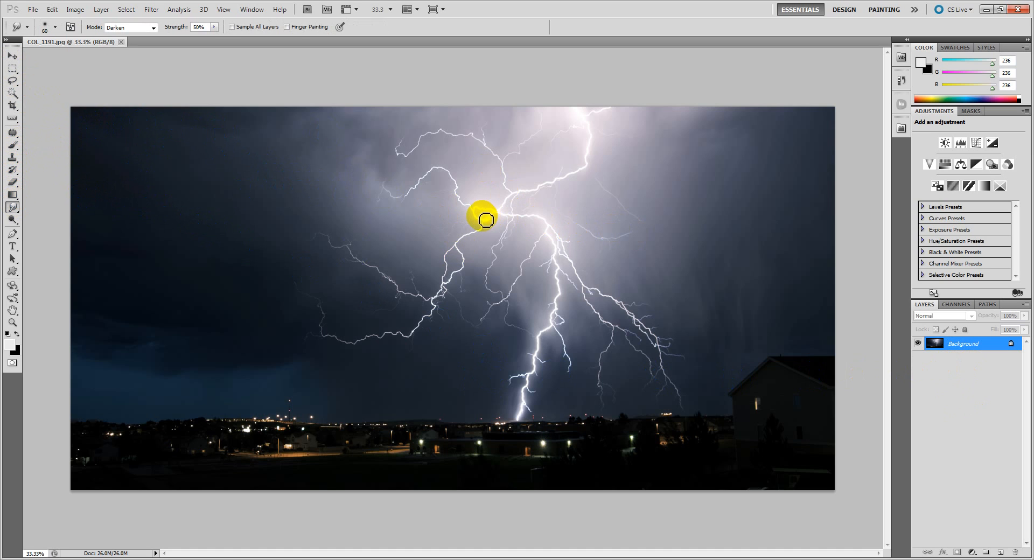
{"action": "left_click", "coordinate": [715, 196]}
{"action": "mouse_move", "coordinate": [717, 197]}
{"action": "left_mouse_down"}
{"action": "mouse_move", "coordinate": [600, 214]}
{"action": "mouse_move", "coordinate": [596, 203]}
{"action": "mouse_move", "coordinate": [485, 240]}
{"action": "mouse_move", "coordinate": [584, 259]}
{"action": "mouse_move", "coordinate": [598, 286]}
{"action": "left_mouse_up"}
{"action": "key", "text": "ctrl+z"}
{"action": "left_click_drag", "start_coordinate": [566, 258], "coordinate": [521, 242]}
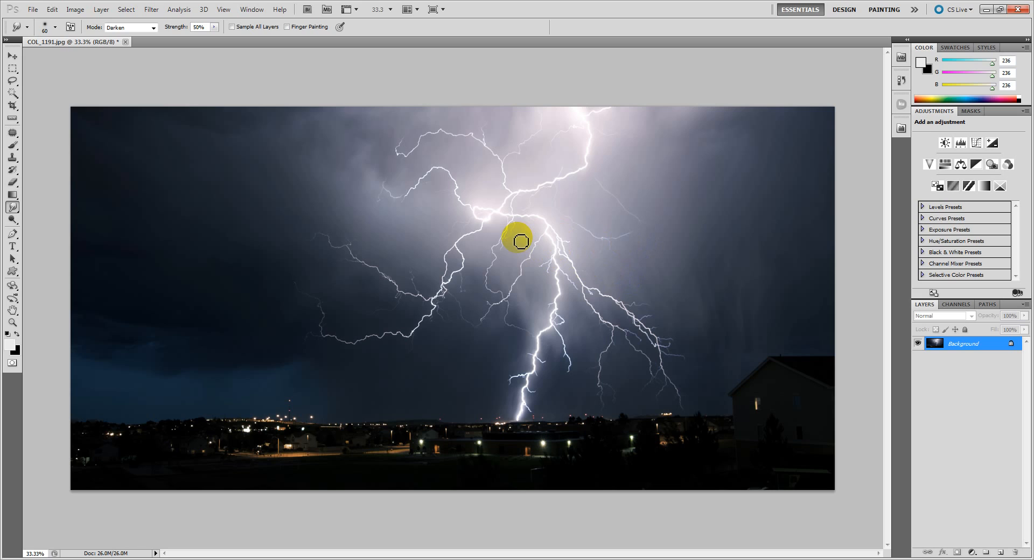
{"action": "left_click_drag", "start_coordinate": [521, 242], "coordinate": [511, 239]}
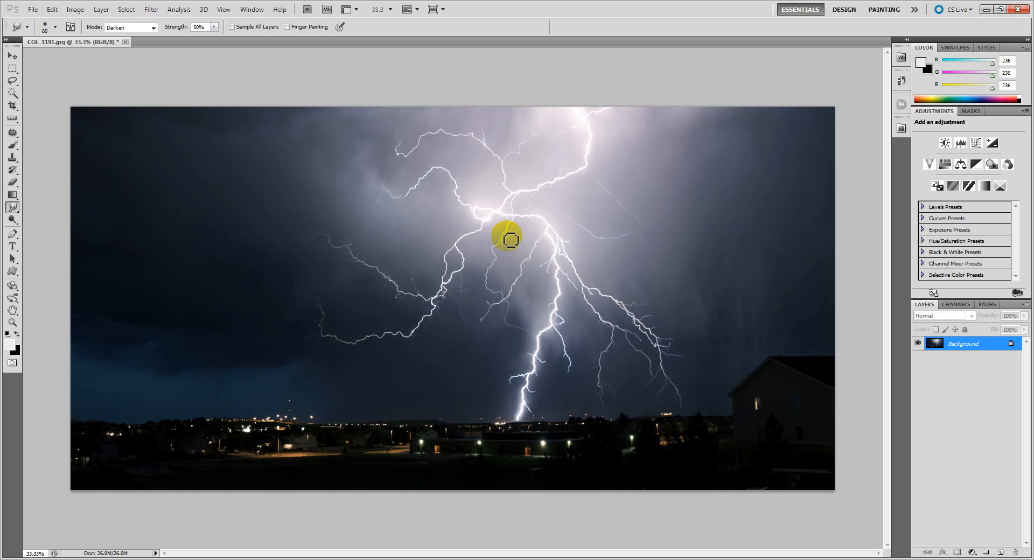
{"action": "mouse_move", "coordinate": [493, 191]}
{"action": "left_mouse_down"}
{"action": "mouse_move", "coordinate": [421, 194]}
{"action": "mouse_move", "coordinate": [330, 264]}
{"action": "mouse_move", "coordinate": [474, 266]}
{"action": "mouse_move", "coordinate": [484, 277]}
{"action": "mouse_move", "coordinate": [401, 270]}
{"action": "mouse_move", "coordinate": [592, 241]}
{"action": "mouse_move", "coordinate": [510, 294]}
{"action": "mouse_move", "coordinate": [377, 326]}
{"action": "mouse_move", "coordinate": [492, 331]}
{"action": "mouse_move", "coordinate": [565, 324]}
{"action": "left_mouse_up"}
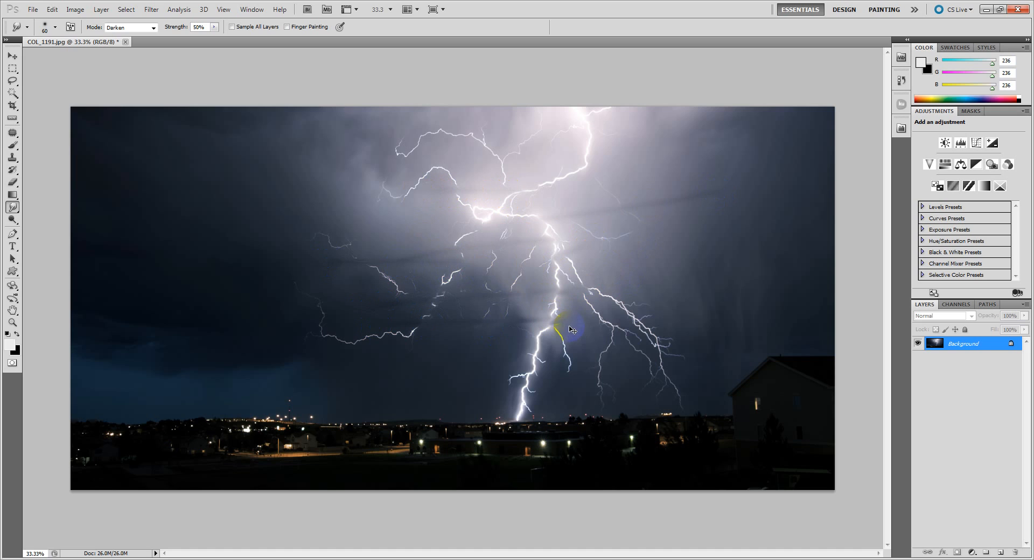
{"action": "key", "text": "ctrl+alt+z"}
{"action": "key", "text": "ctrl+alt+z"}
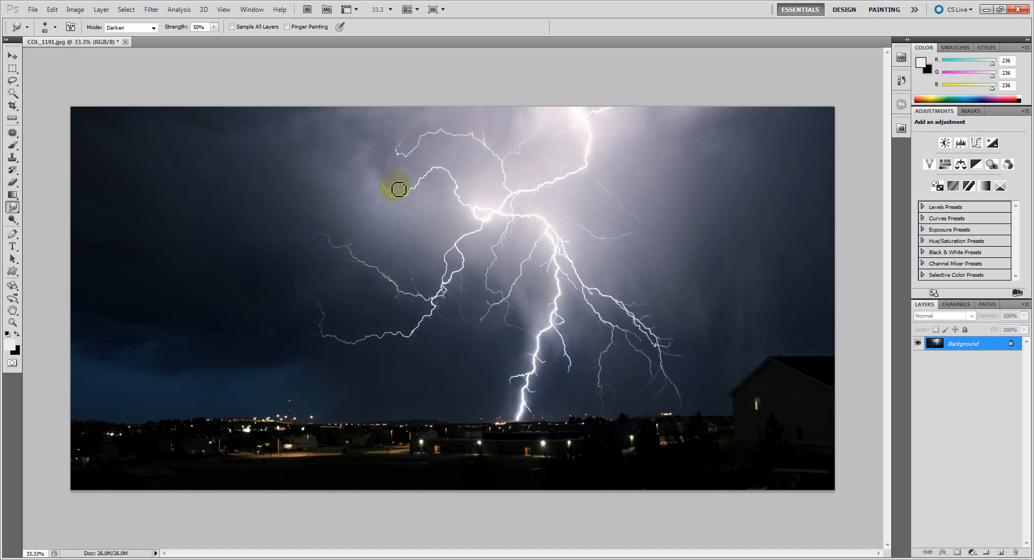
Step: Duplicate the Background layer, smudge the lightning branches on the copy, and compare it with the original by toggling the copy's visibility
{"action": "left_click", "coordinate": [323, 295]}
{"action": "left_click_drag", "start_coordinate": [968, 352], "coordinate": [1000, 553]}
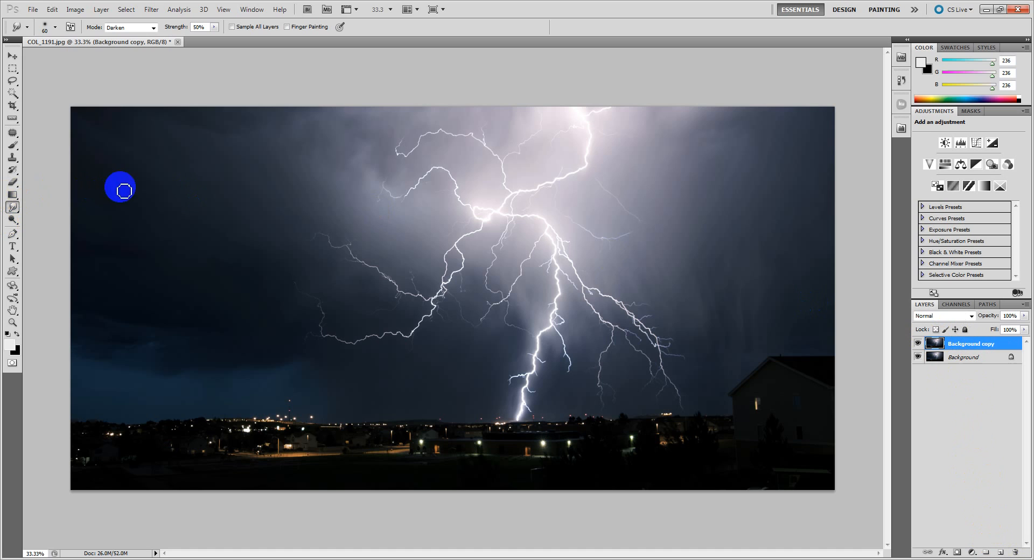
{"action": "left_click", "coordinate": [563, 294]}
{"action": "mouse_move", "coordinate": [563, 295]}
{"action": "left_mouse_down"}
{"action": "mouse_move", "coordinate": [538, 314]}
{"action": "mouse_move", "coordinate": [557, 318]}
{"action": "mouse_move", "coordinate": [556, 308]}
{"action": "left_mouse_up"}
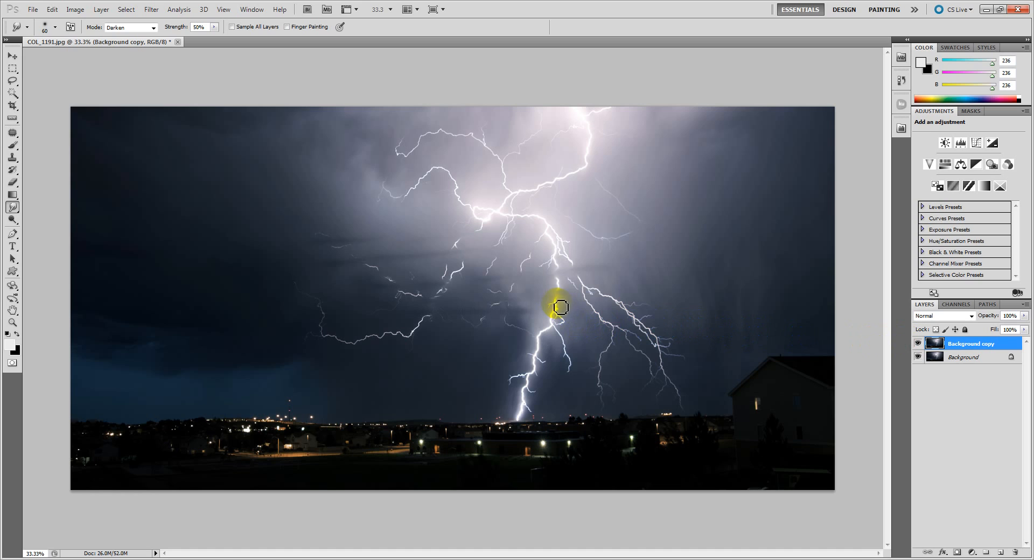
{"action": "left_click", "coordinate": [919, 344]}
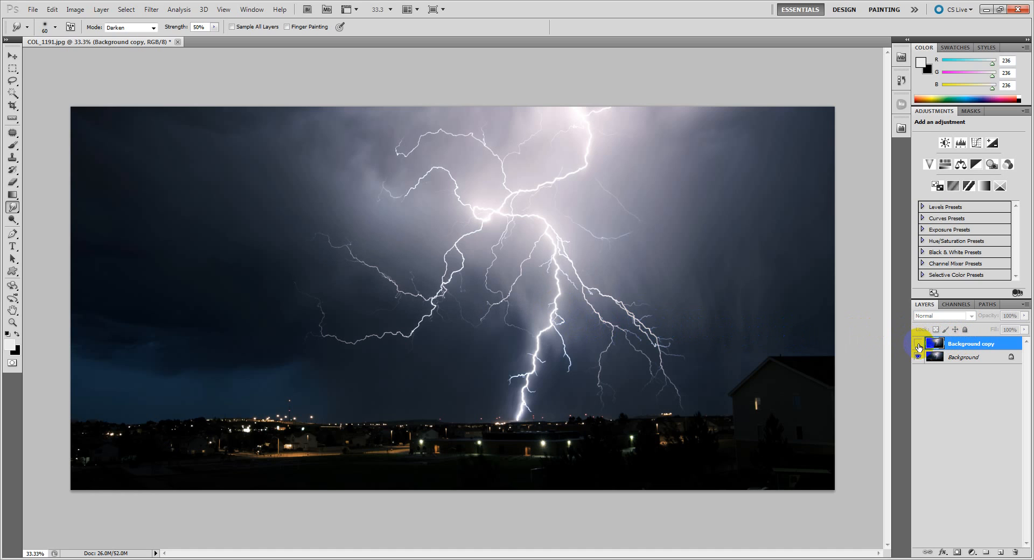
{"action": "left_click", "coordinate": [919, 346]}
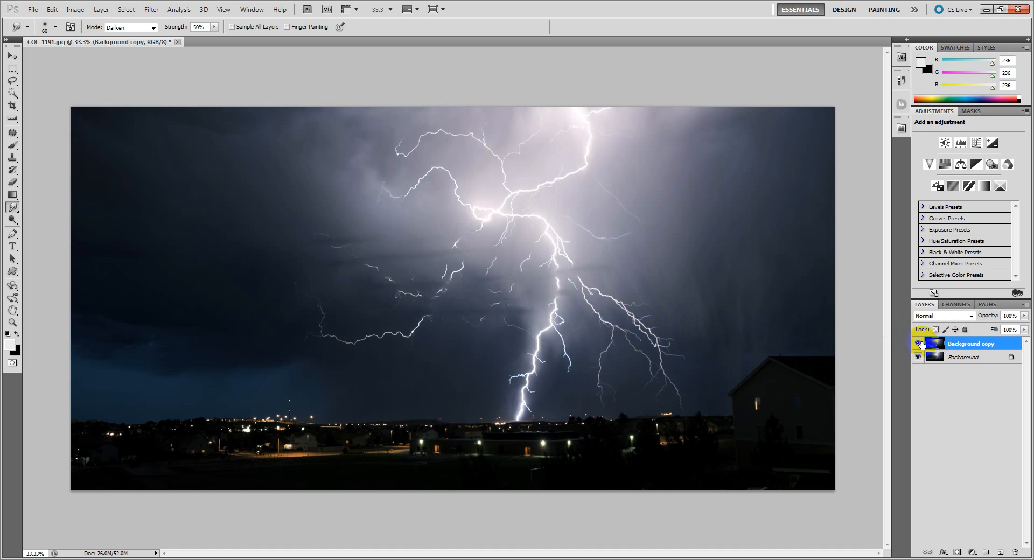
Step: Set the Background copy layer's opacity to 50% and delete that layer
{"action": "left_click", "coordinate": [954, 317]}
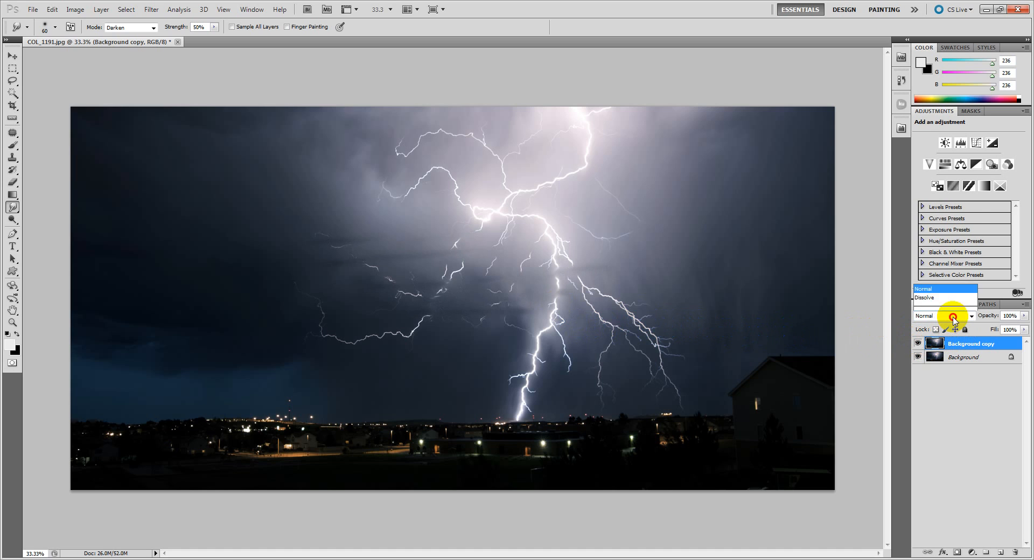
{"action": "left_click", "coordinate": [951, 318]}
{"action": "left_click", "coordinate": [1013, 316]}
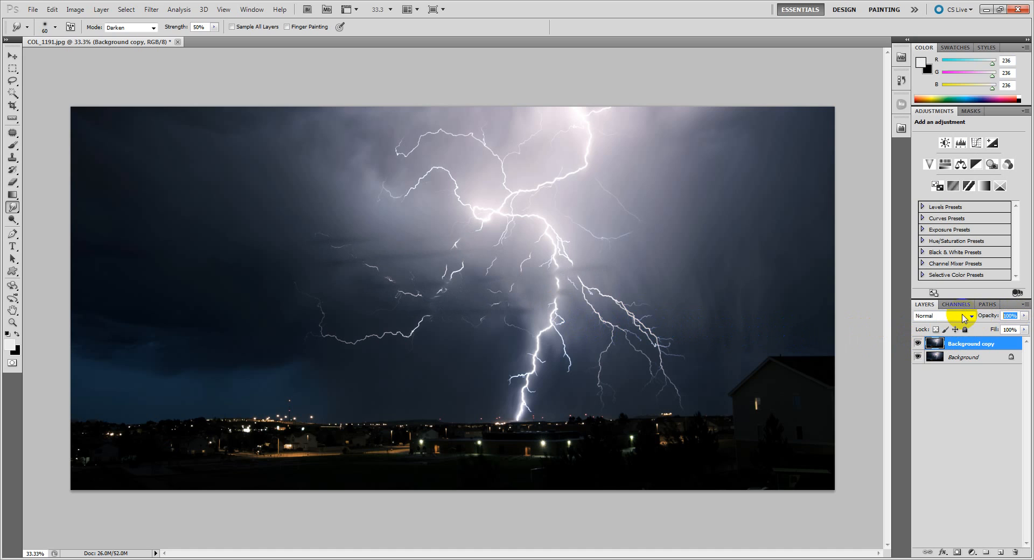
{"action": "type", "text": "50"}
{"action": "key", "text": "Return"}
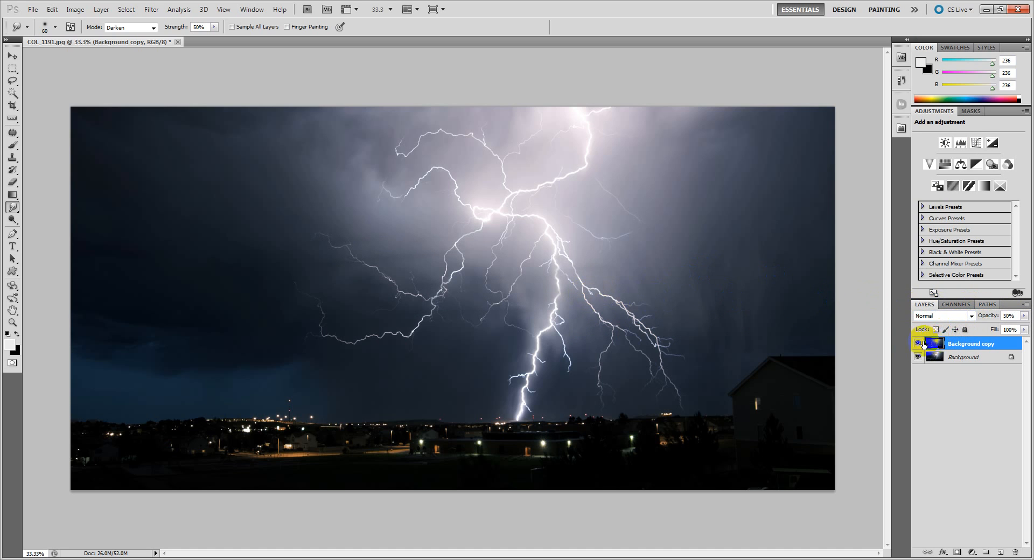
{"action": "left_click_drag", "start_coordinate": [937, 345], "coordinate": [1015, 552]}
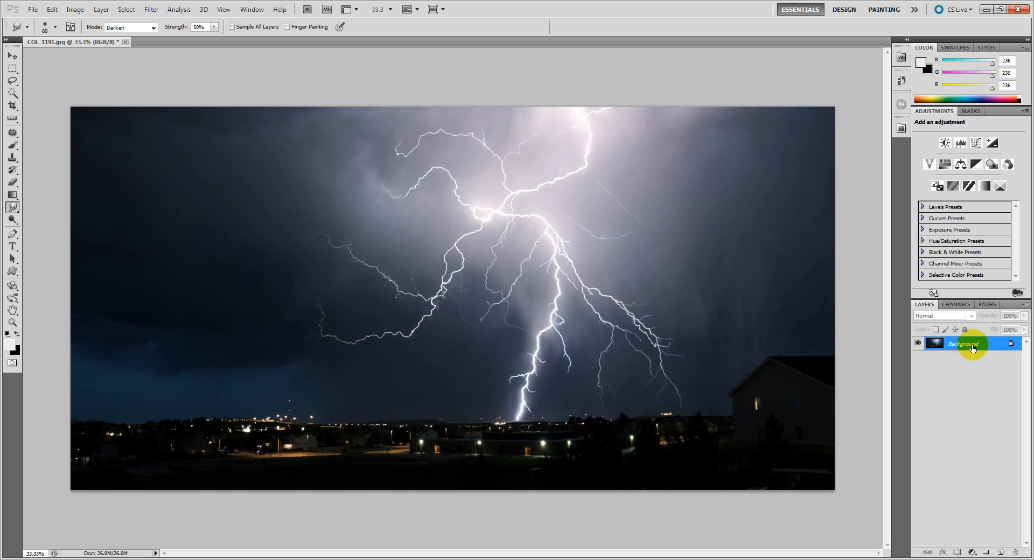
Step: Add a Hue/Saturation adjustment layer above the Background layer and clip it to the Background
{"action": "left_click", "coordinate": [973, 553]}
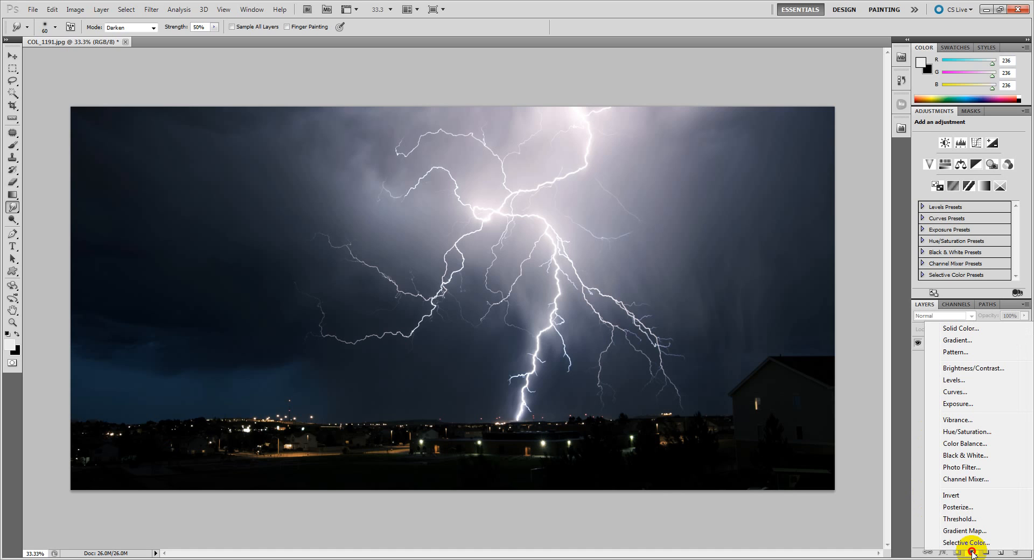
{"action": "left_click", "coordinate": [986, 431]}
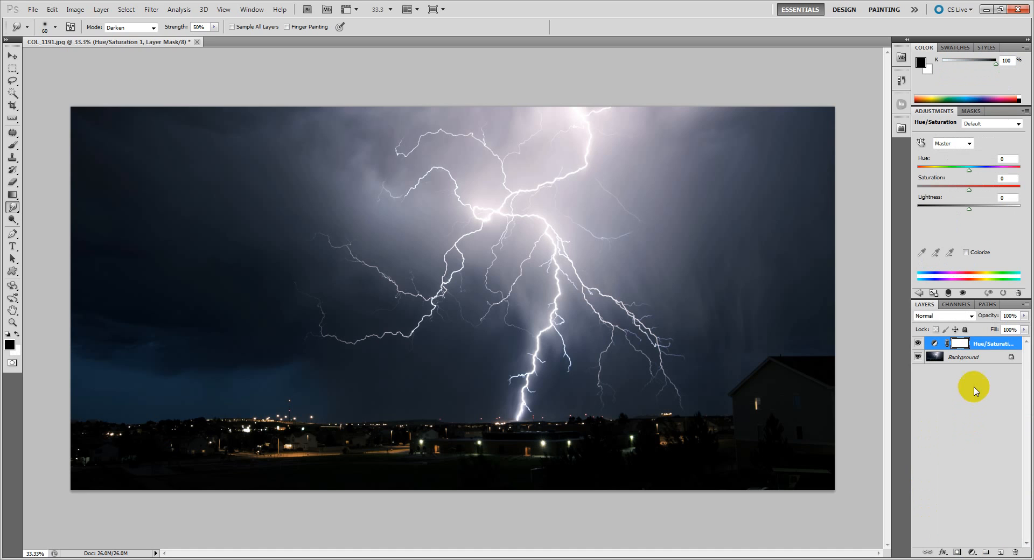
{"action": "left_click", "coordinate": [959, 349]}
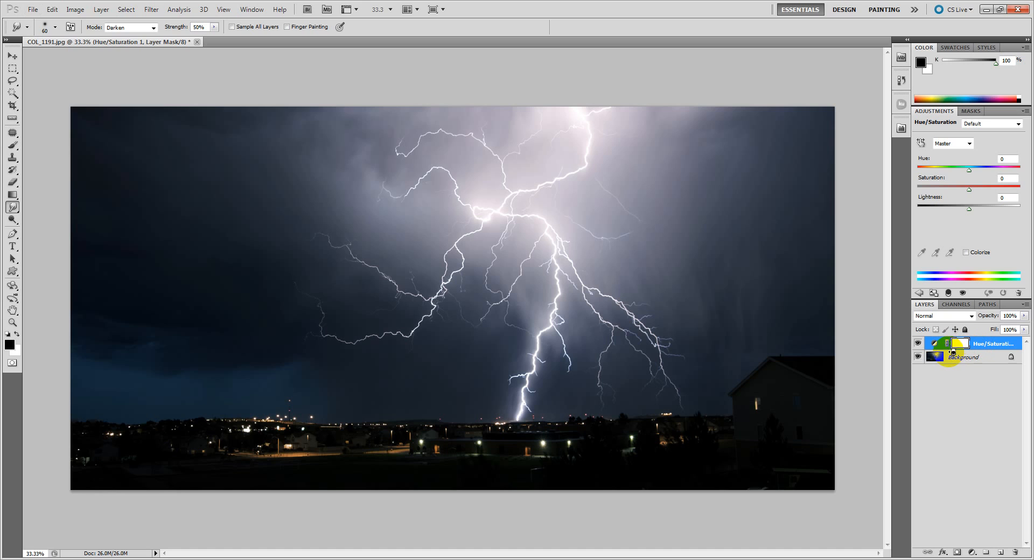
{"action": "left_click", "coordinate": [935, 350], "text": "alt"}
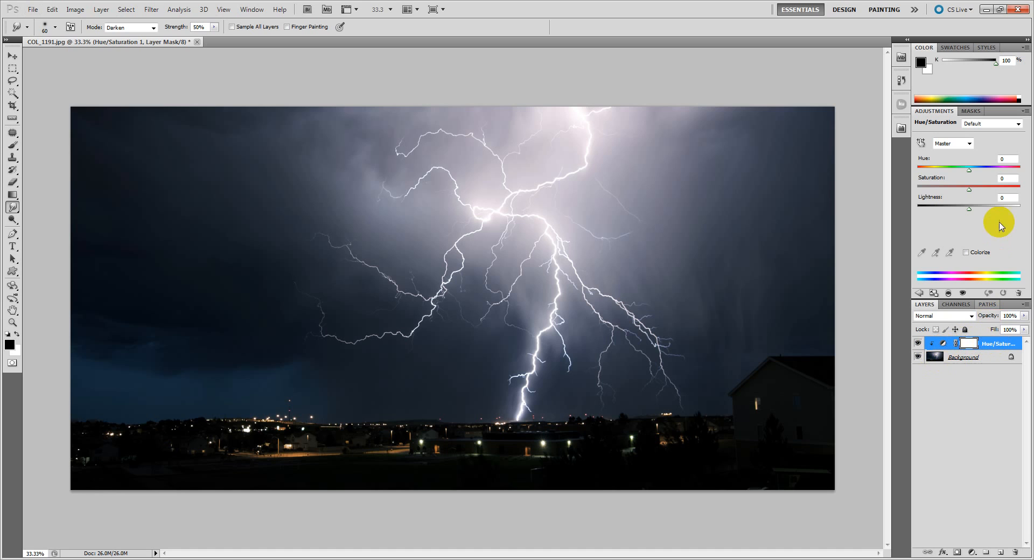
Step: Set the Hue/Saturation layer's hue to -39 and hide the adjustment layer
{"action": "left_click_drag", "start_coordinate": [970, 170], "coordinate": [1015, 182]}
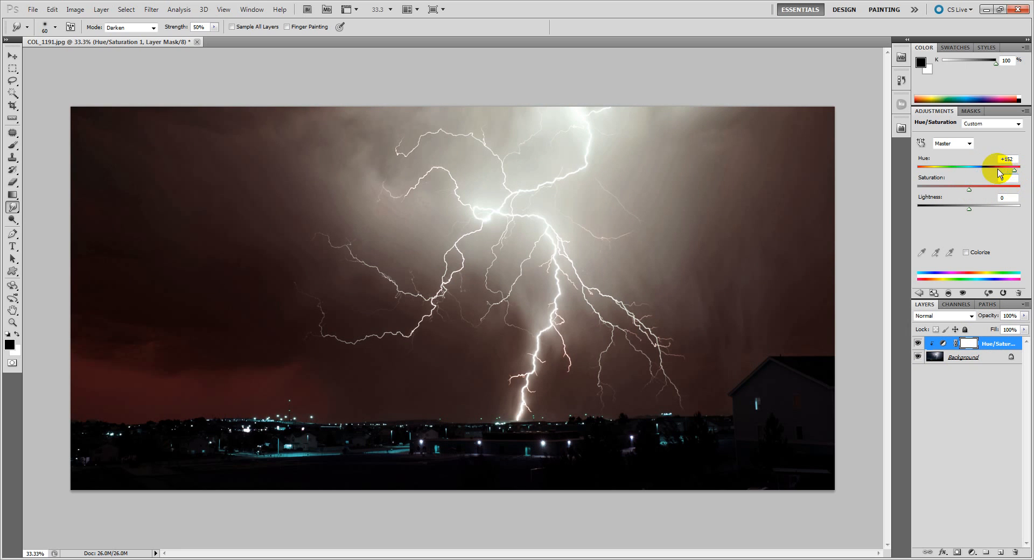
{"action": "left_click_drag", "start_coordinate": [963, 170], "coordinate": [950, 172]}
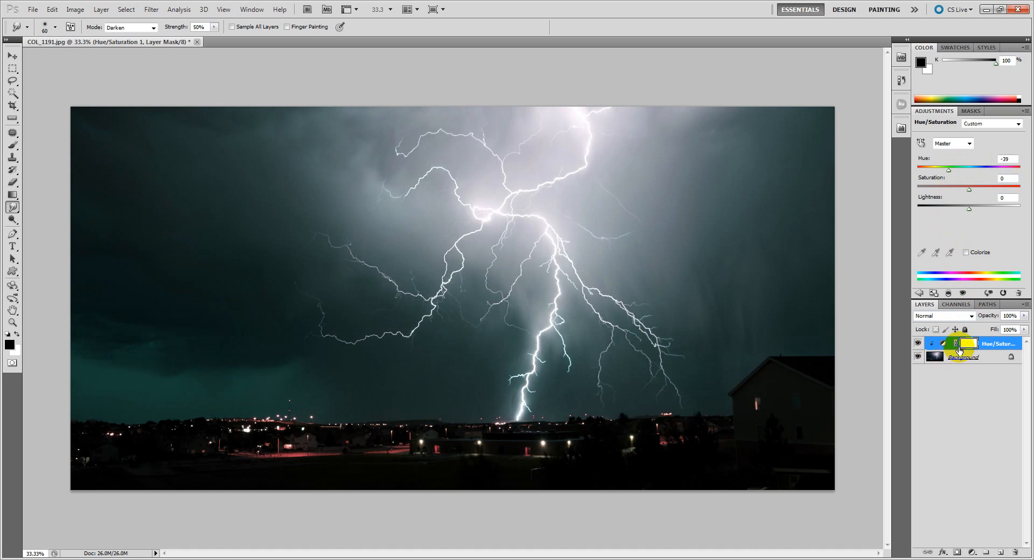
{"action": "left_click", "coordinate": [917, 344]}
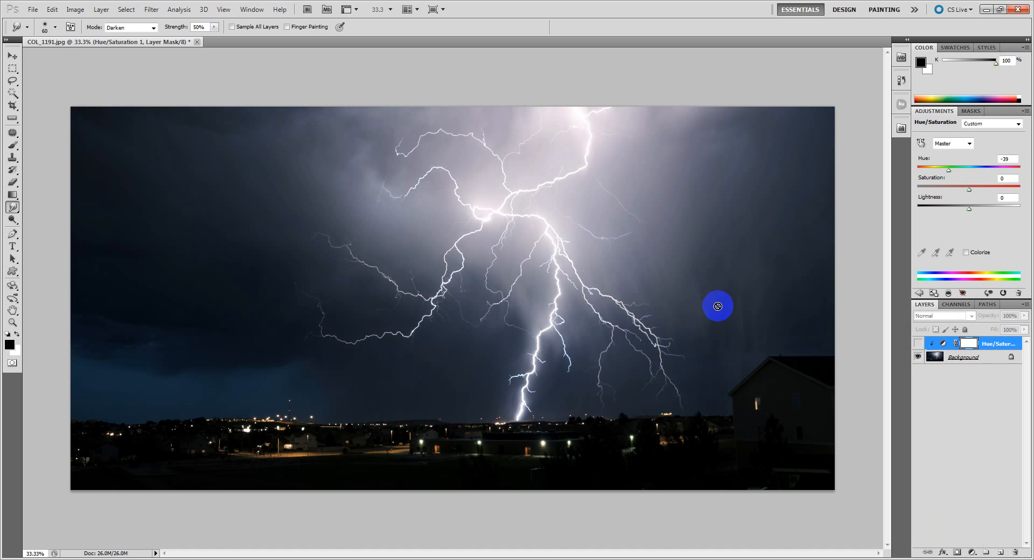
Step: Convert the Background layer to a smart object
{"action": "left_click", "coordinate": [938, 358]}
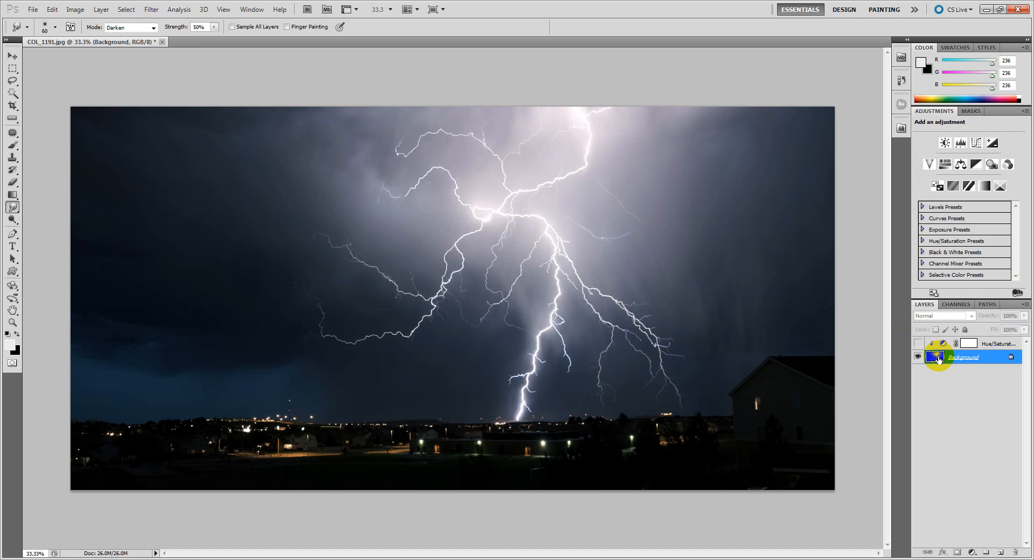
{"action": "right_click", "coordinate": [938, 359]}
{"action": "right_click", "coordinate": [967, 355]}
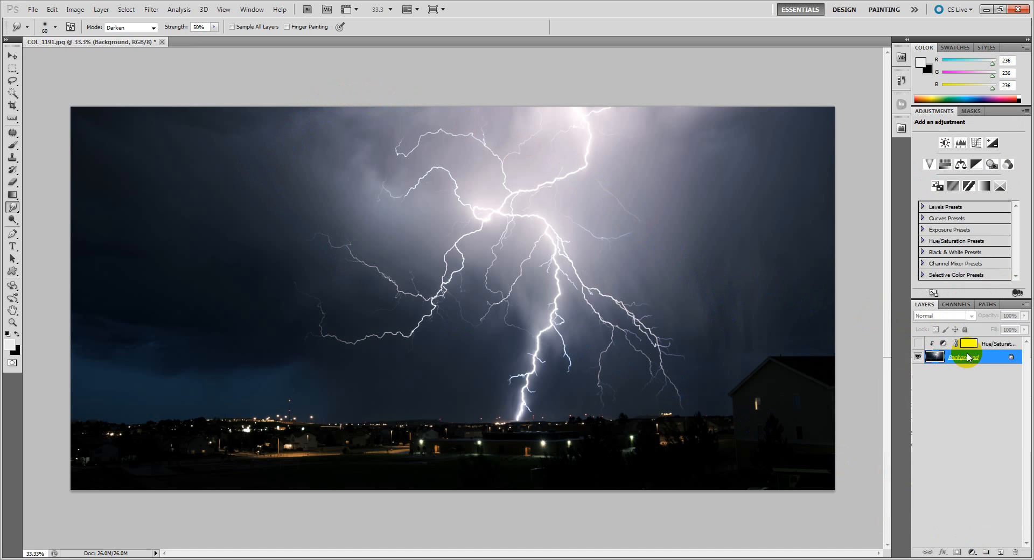
{"action": "left_click", "coordinate": [977, 510]}
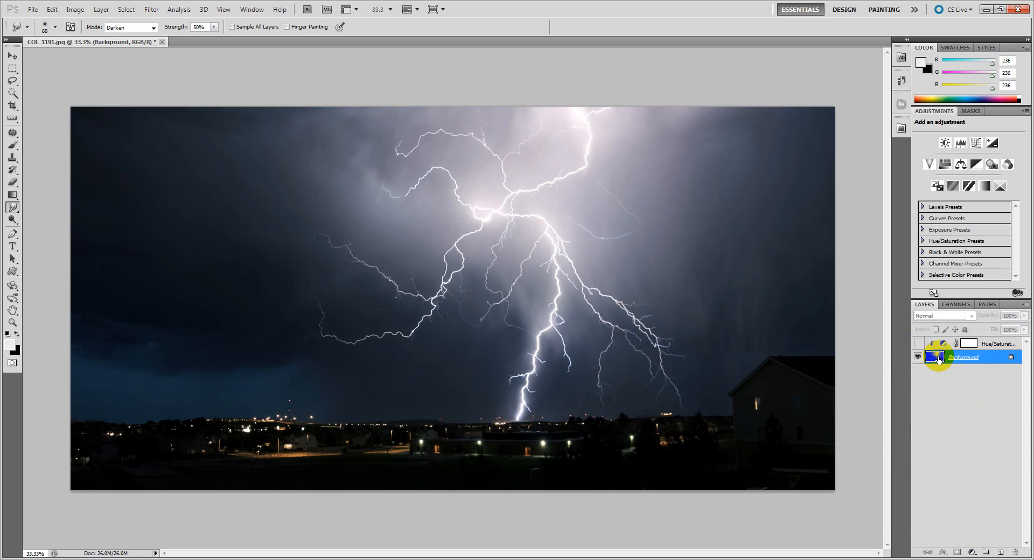
{"action": "right_click", "coordinate": [983, 357]}
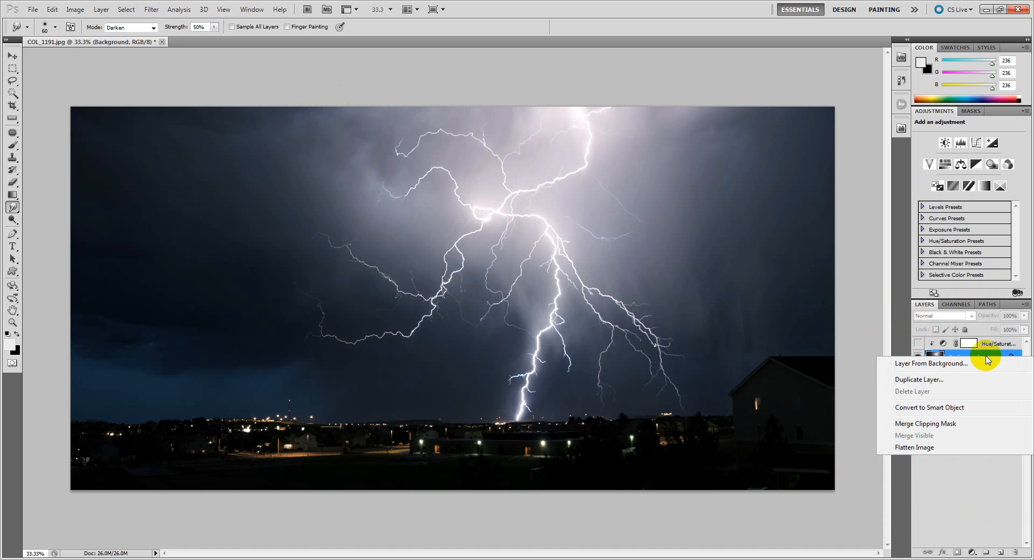
{"action": "left_click", "coordinate": [969, 406]}
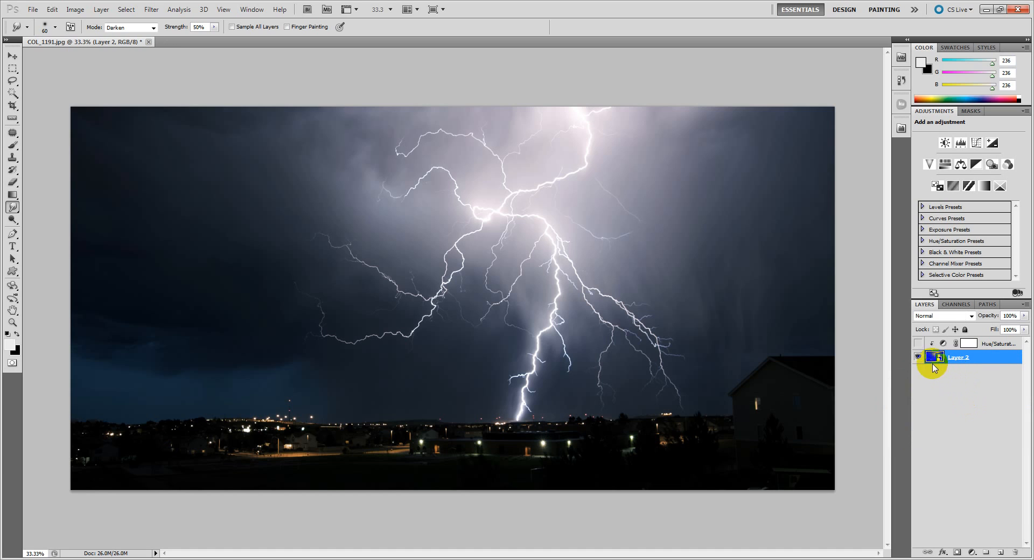
Step: Apply a Gaussian Blur smart filter with a 66.4-pixel radius to the smart object layer
{"action": "left_click", "coordinate": [156, 9]}
{"action": "mouse_move", "coordinate": [195, 109]}
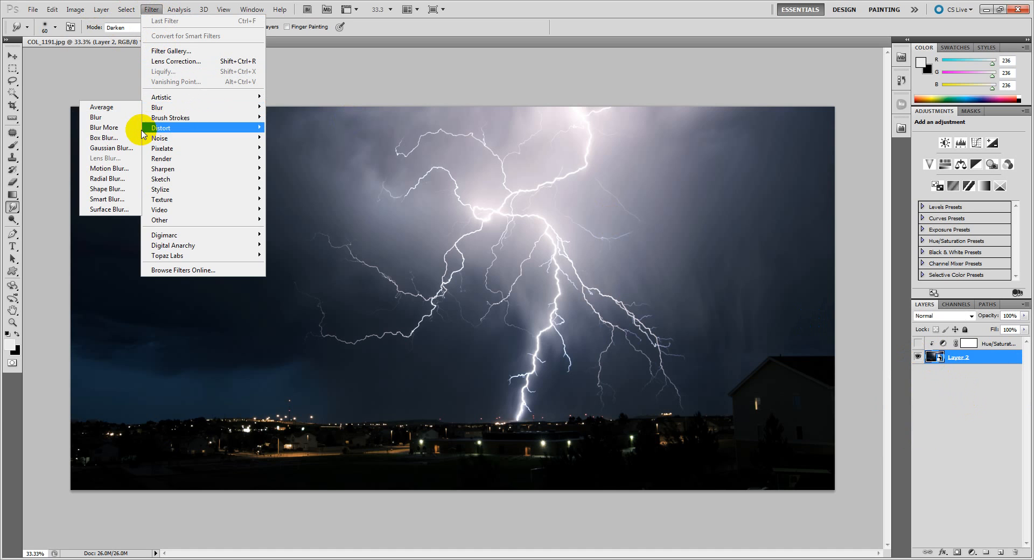
{"action": "left_click", "coordinate": [118, 148]}
{"action": "left_click_drag", "start_coordinate": [623, 327], "coordinate": [631, 325]}
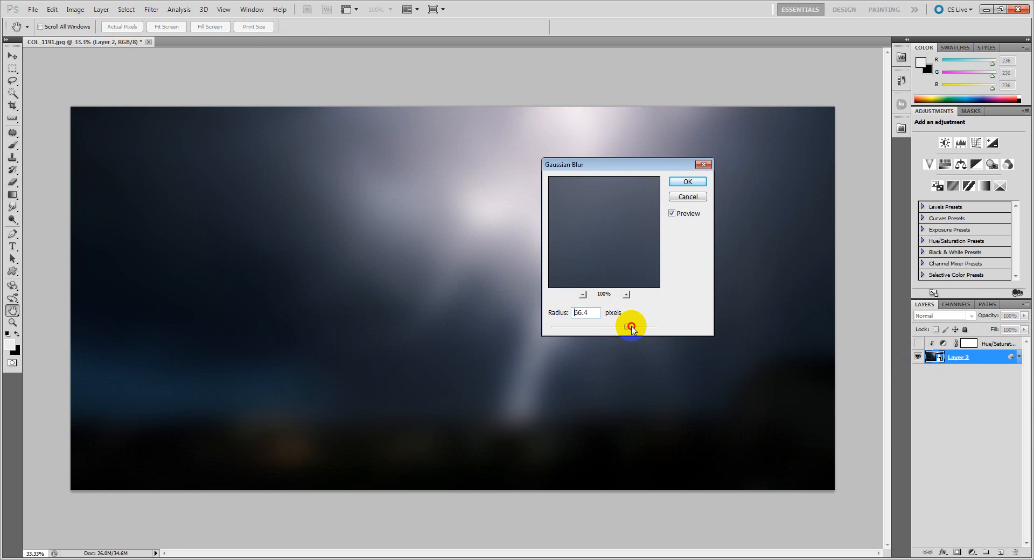
{"action": "left_click", "coordinate": [688, 184]}
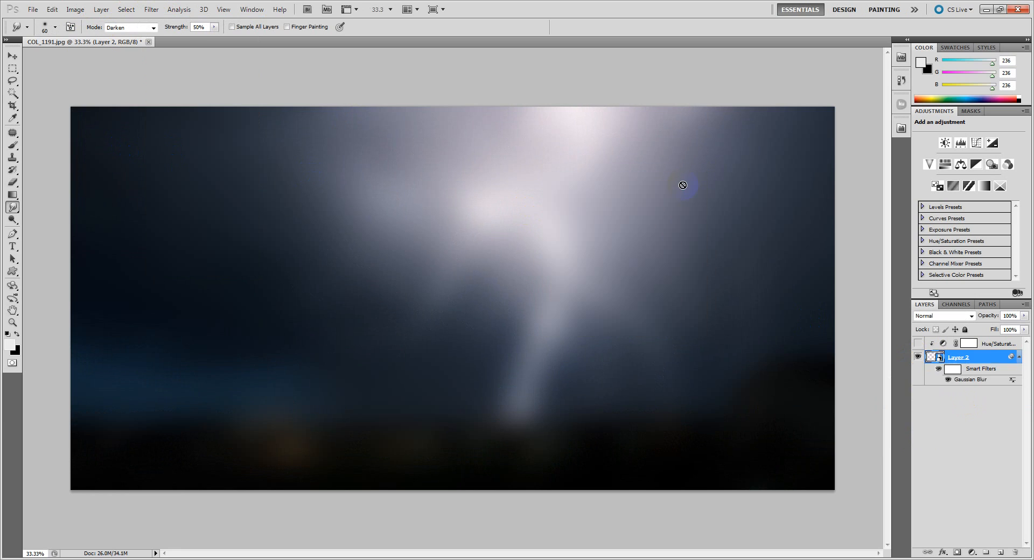
Step: Compare the image with and without the Gaussian Blur smart filter, and inspect the filter's blending options without changing them
{"action": "left_click", "coordinate": [949, 380]}
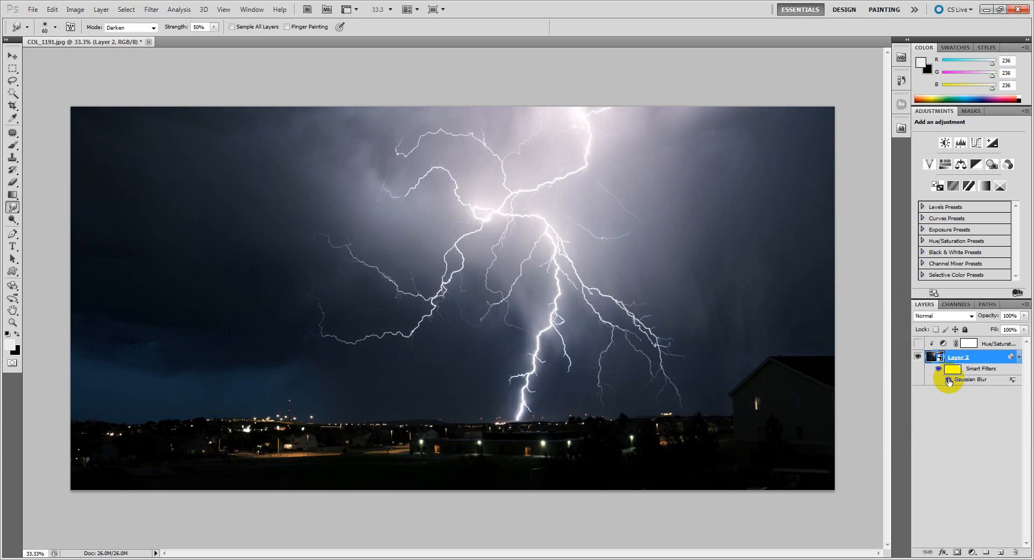
{"action": "left_click", "coordinate": [949, 380]}
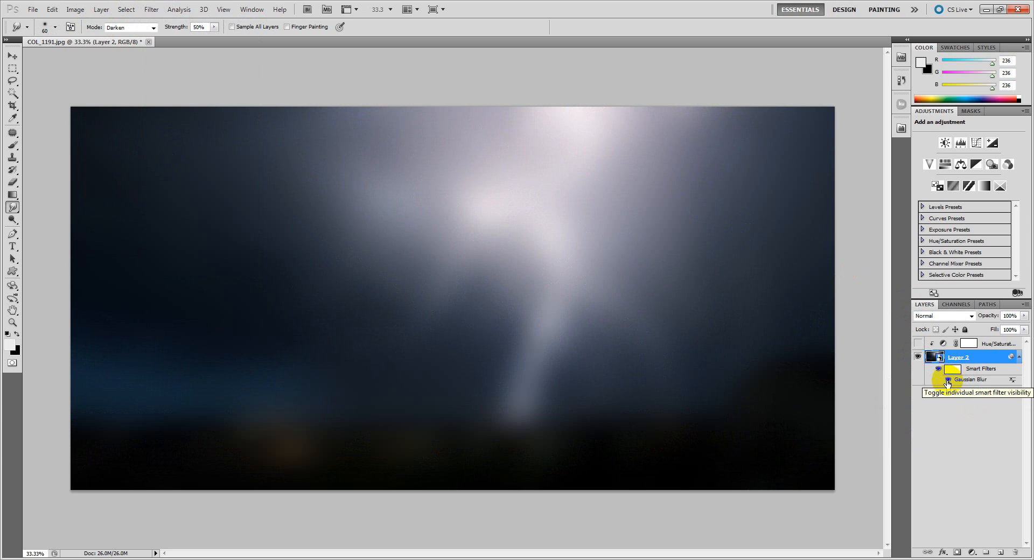
{"action": "left_click", "coordinate": [949, 381]}
{"action": "left_click", "coordinate": [949, 380]}
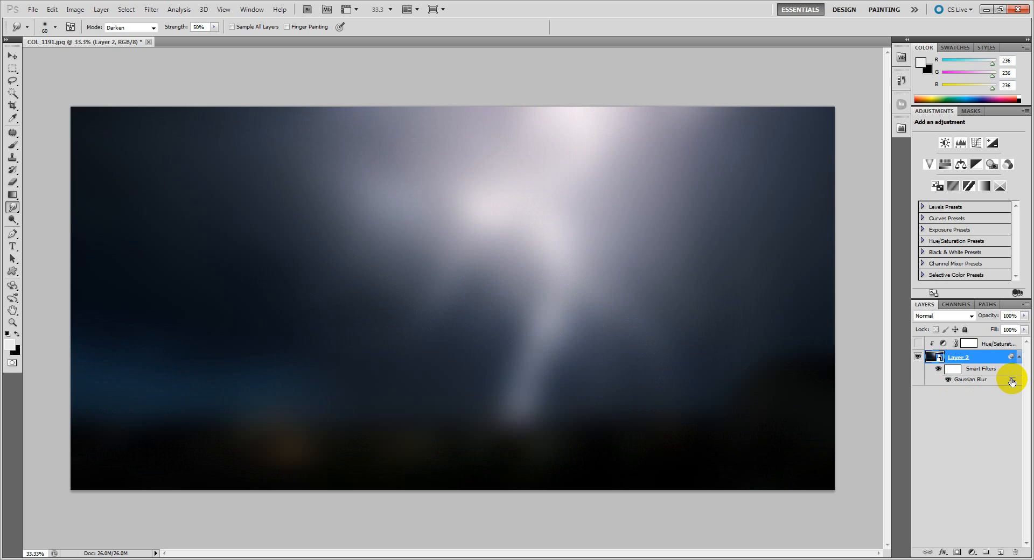
{"action": "double_click", "coordinate": [1013, 380]}
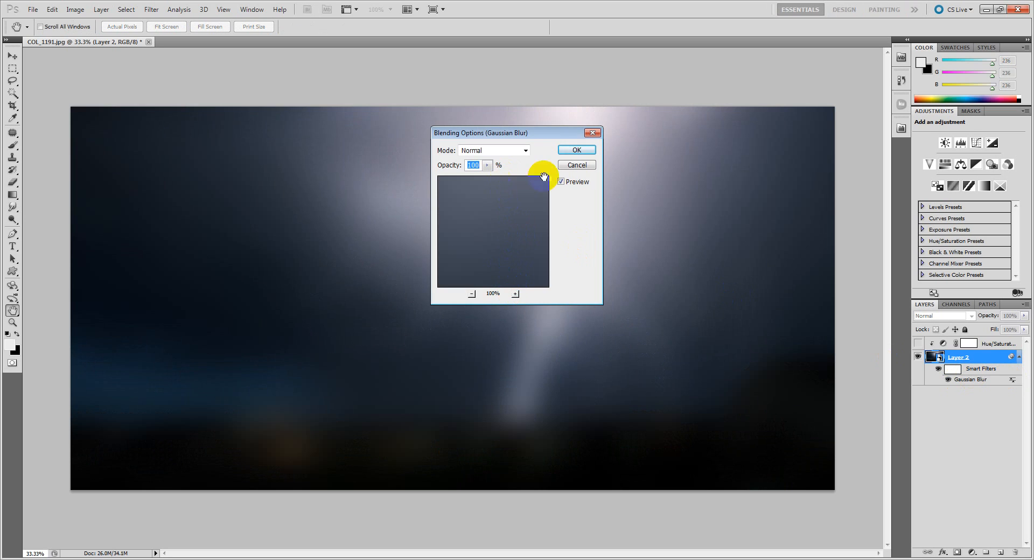
{"action": "left_click", "coordinate": [577, 164]}
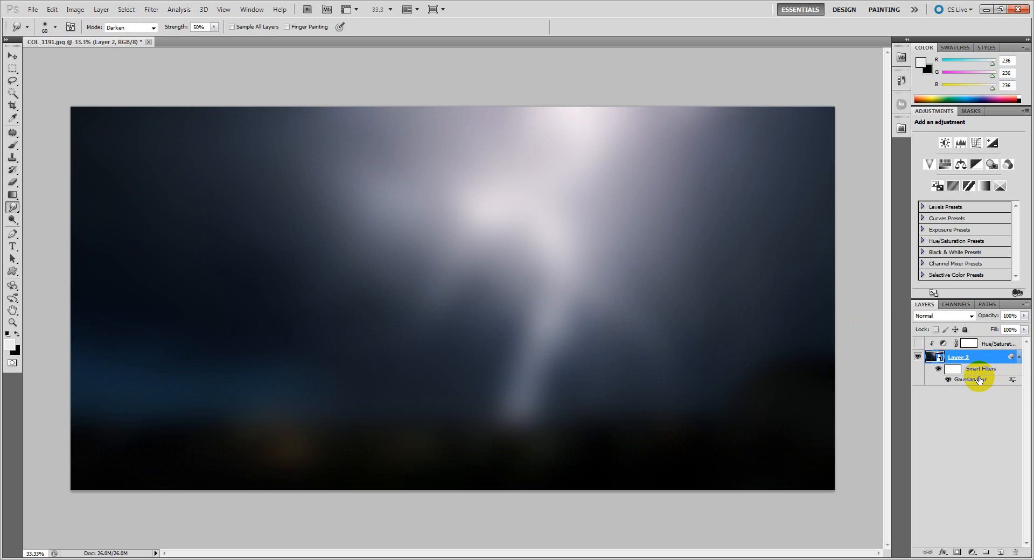
{"action": "left_click", "coordinate": [976, 370]}
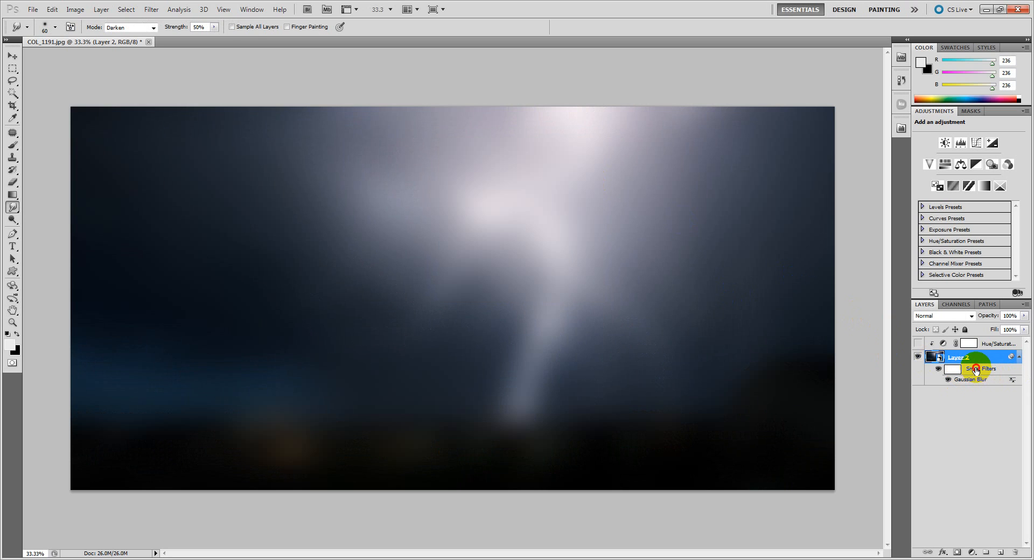
Step: Reopen the Gaussian Blur smart filter's settings and try a smaller blur radius without applying it
{"action": "right_click", "coordinate": [1014, 382]}
{"action": "left_click", "coordinate": [984, 397]}
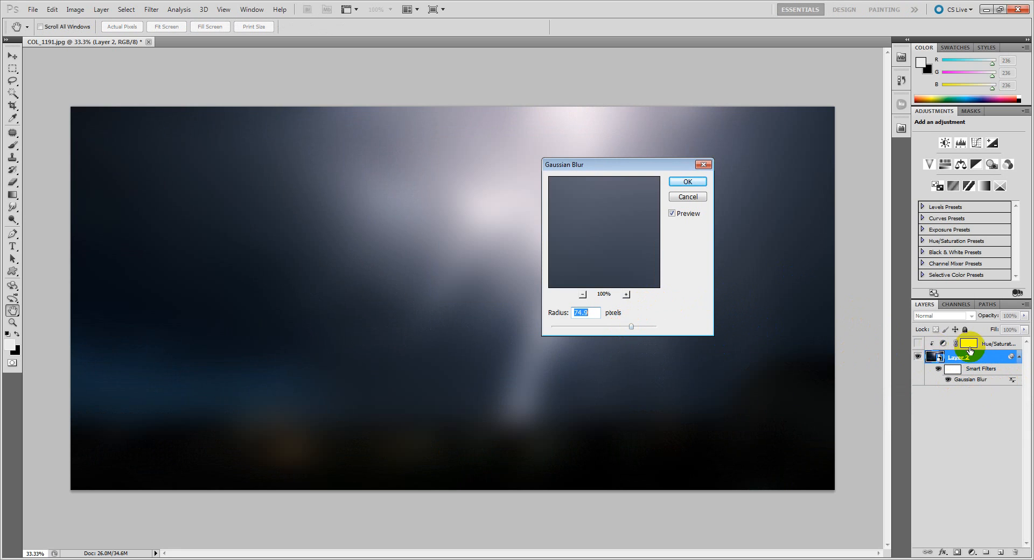
{"action": "left_click", "coordinate": [688, 197]}
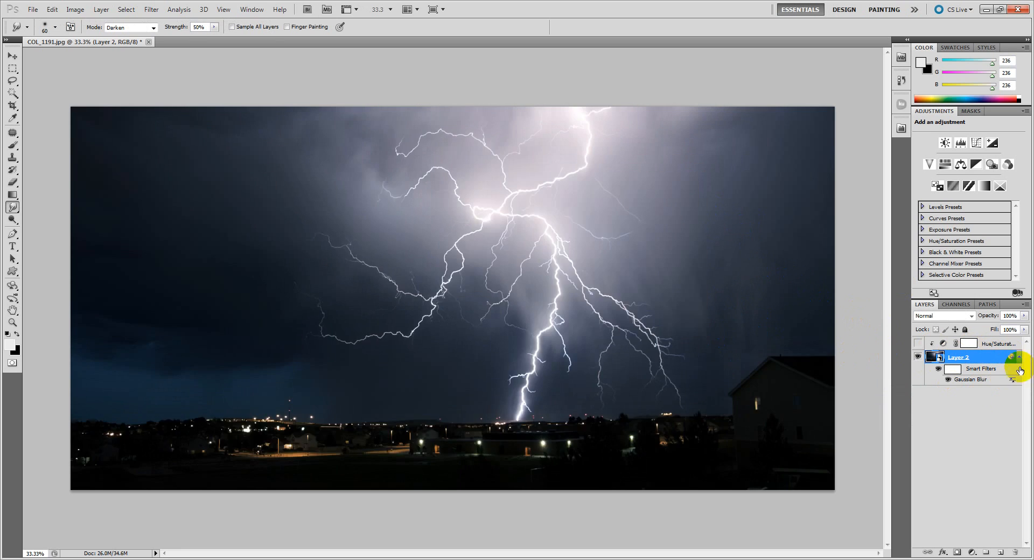
{"action": "right_click", "coordinate": [1010, 380]}
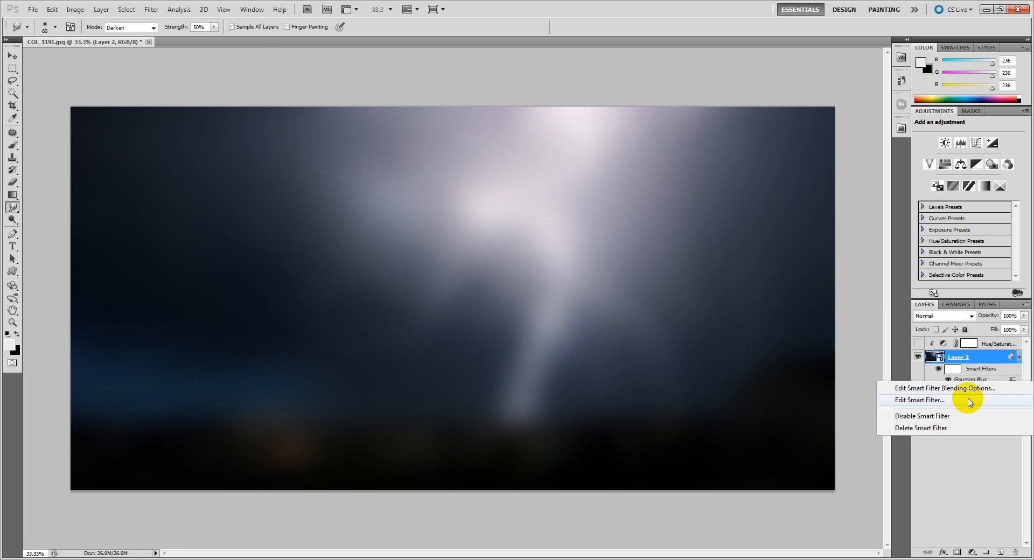
{"action": "left_click", "coordinate": [969, 401]}
{"action": "left_click_drag", "start_coordinate": [620, 326], "coordinate": [566, 329]}
{"action": "left_click", "coordinate": [693, 199]}
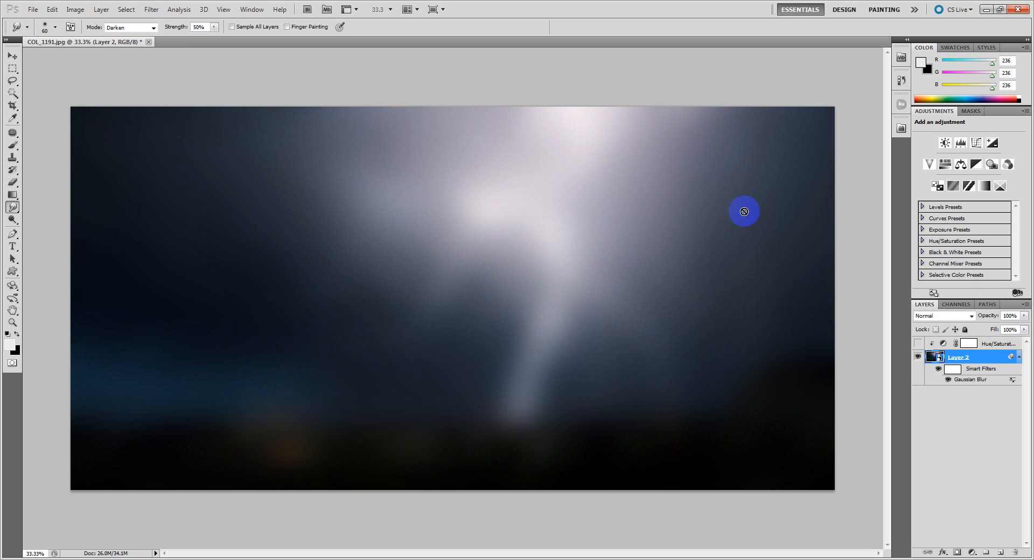
Step: Hide the smart filters on the smart object layer to show the unblurred lightning photo
{"action": "left_click", "coordinate": [941, 370]}
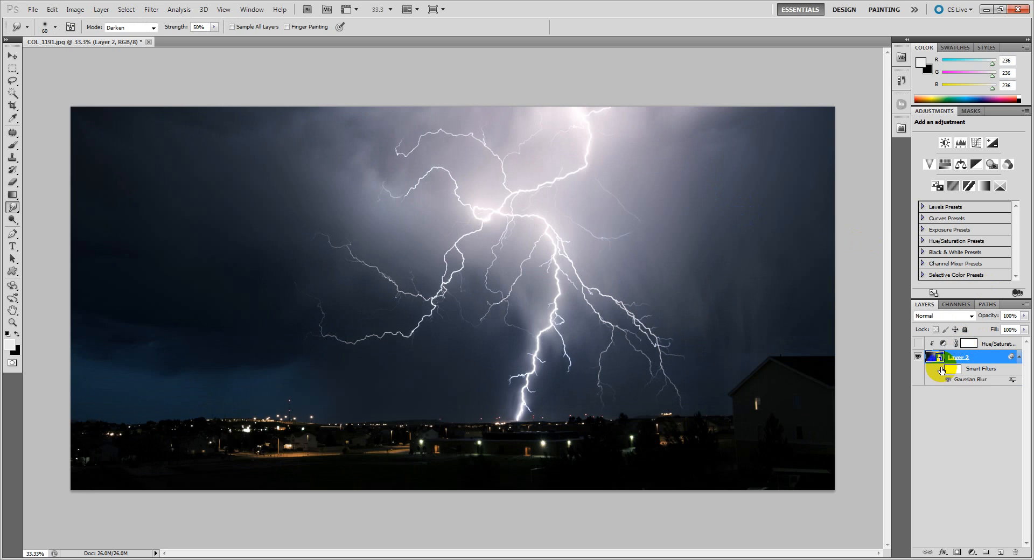
{"action": "left_click_drag", "start_coordinate": [942, 371], "coordinate": [321, 143]}
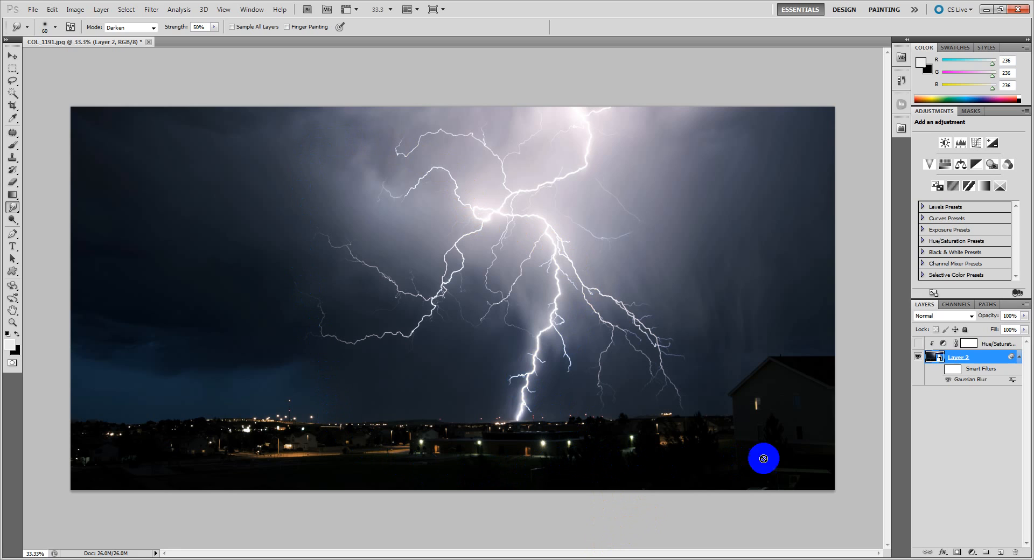